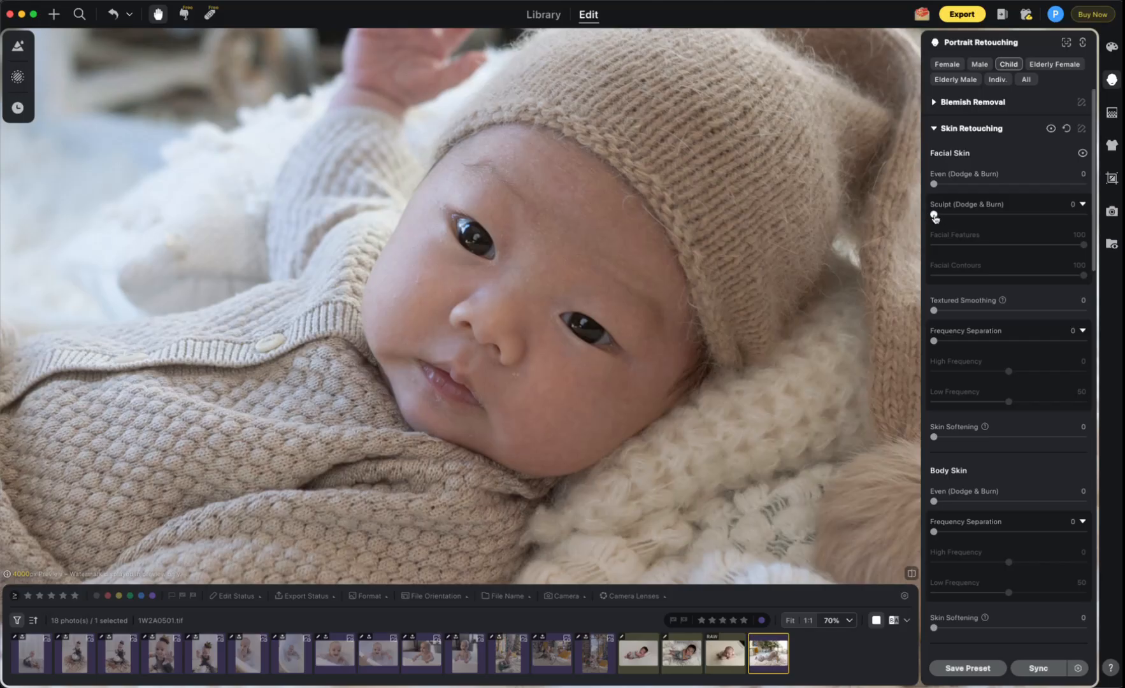
# Step: Set Sculpt (Dodge & Burn) to 100, reset both sub-sliders to 0, then raise Facial Features to 100
pyautogui.moveTo(934, 217); pyautogui.dragTo(1084, 216)
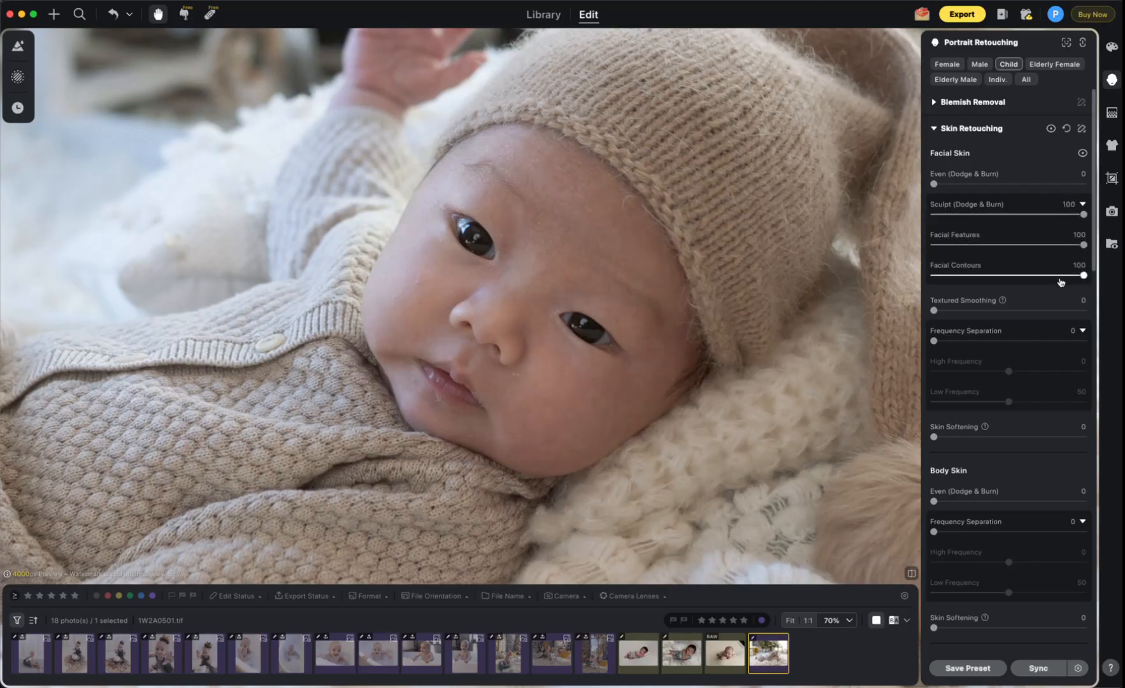
pyautogui.doubleClick(1082, 247)
pyautogui.doubleClick(1083, 278)
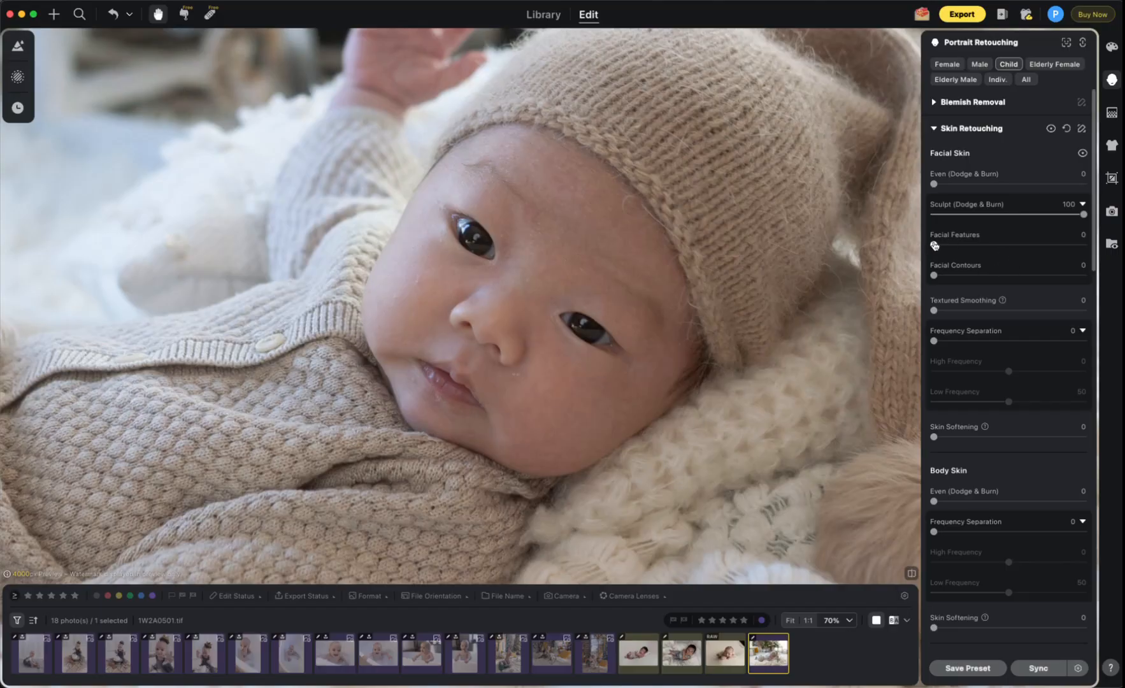
pyautogui.moveTo(934, 246); pyautogui.dragTo(1086, 245)
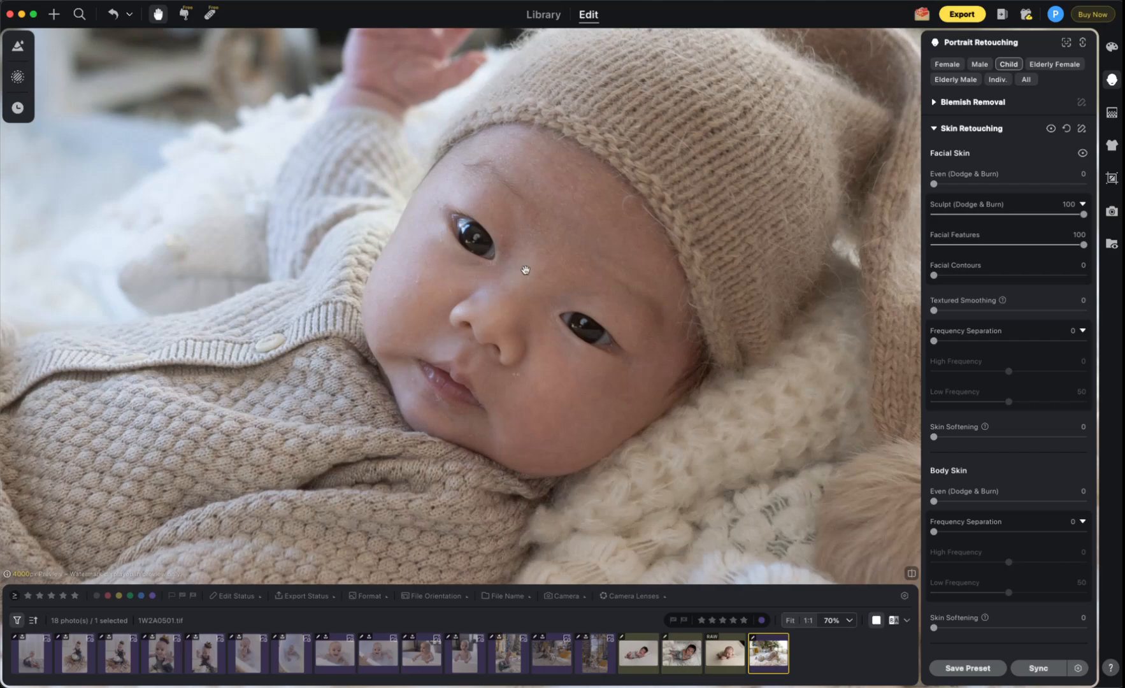
# Step: Compare the face with Sculpt and Facial Features lowered, then return both to 100
pyautogui.click(1082, 215)
pyautogui.moveTo(1084, 215)
pyautogui.mouseDown()
pyautogui.moveTo(1100, 215)
pyautogui.moveTo(941, 223)
pyautogui.moveTo(1100, 218)
pyautogui.moveTo(771, 320)
pyautogui.mouseUp()
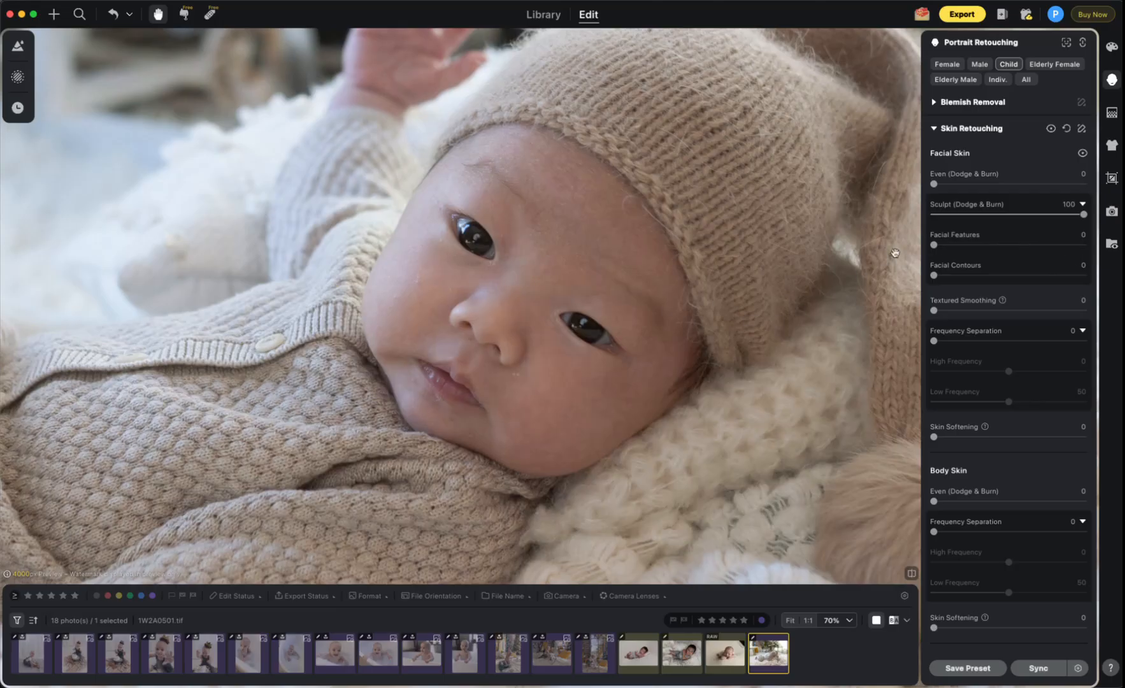
pyautogui.moveTo(936, 246); pyautogui.dragTo(1084, 245)
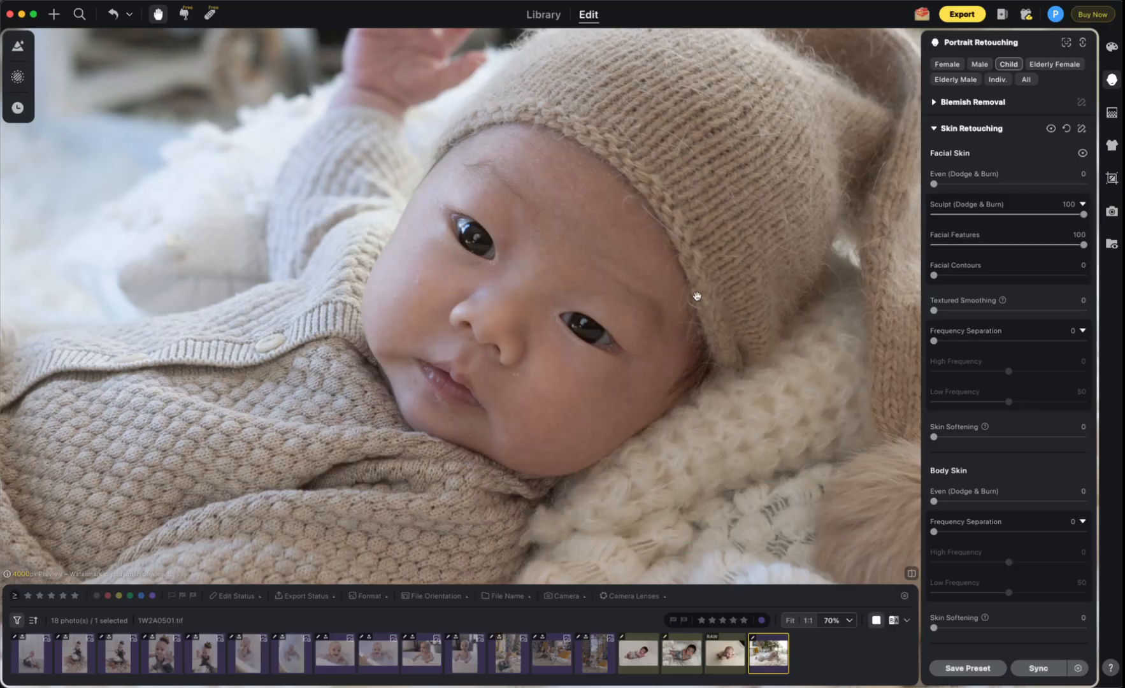
pyautogui.click(1074, 245)
pyautogui.moveTo(1076, 247); pyautogui.dragTo(767, 267)
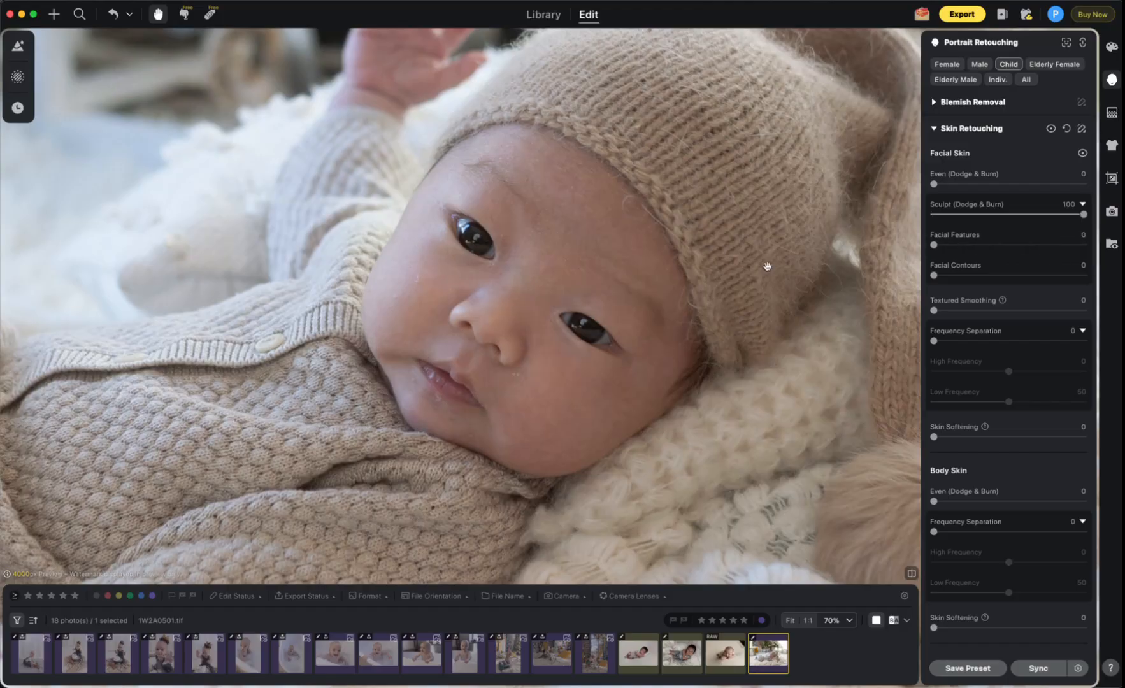
pyautogui.moveTo(935, 246); pyautogui.dragTo(1083, 246)
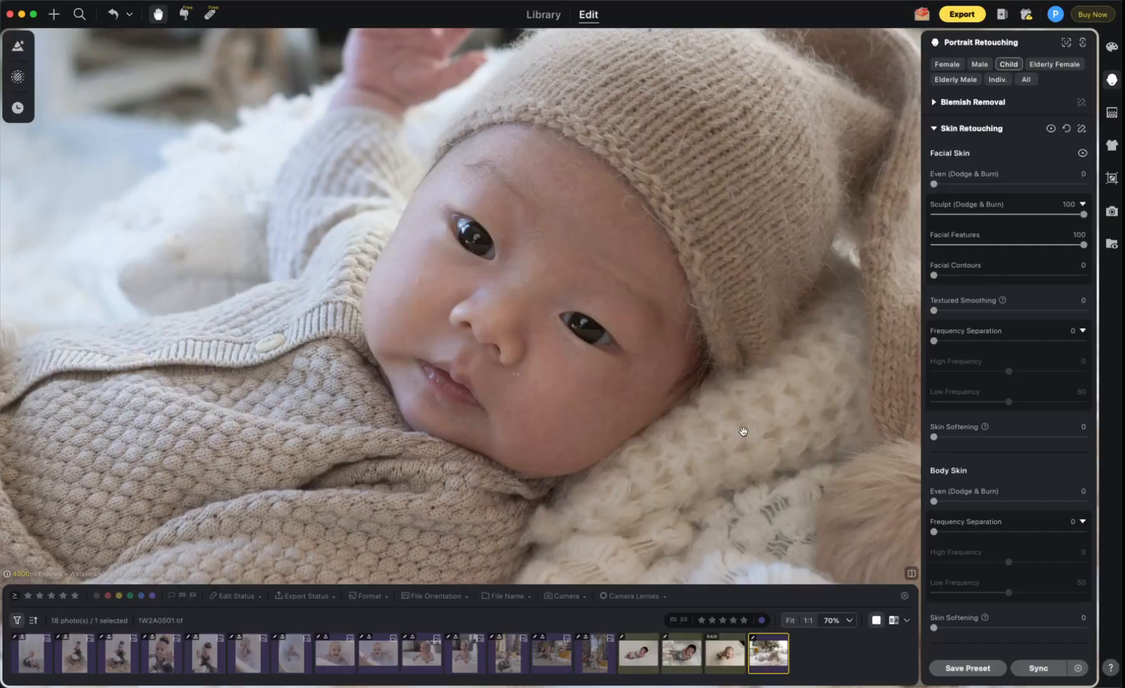
# Step: Raise Facial Contours to 100, checking it against 0 for comparison
pyautogui.moveTo(939, 275); pyautogui.dragTo(1085, 276)
pyautogui.doubleClick(1083, 275)
pyautogui.moveTo(933, 275); pyautogui.dragTo(1085, 275)
# Step: Compare with Sculpt (Dodge & Burn) off, undo back to 100, and zoom out to 20%
pyautogui.scroll(-3, 456, 463)
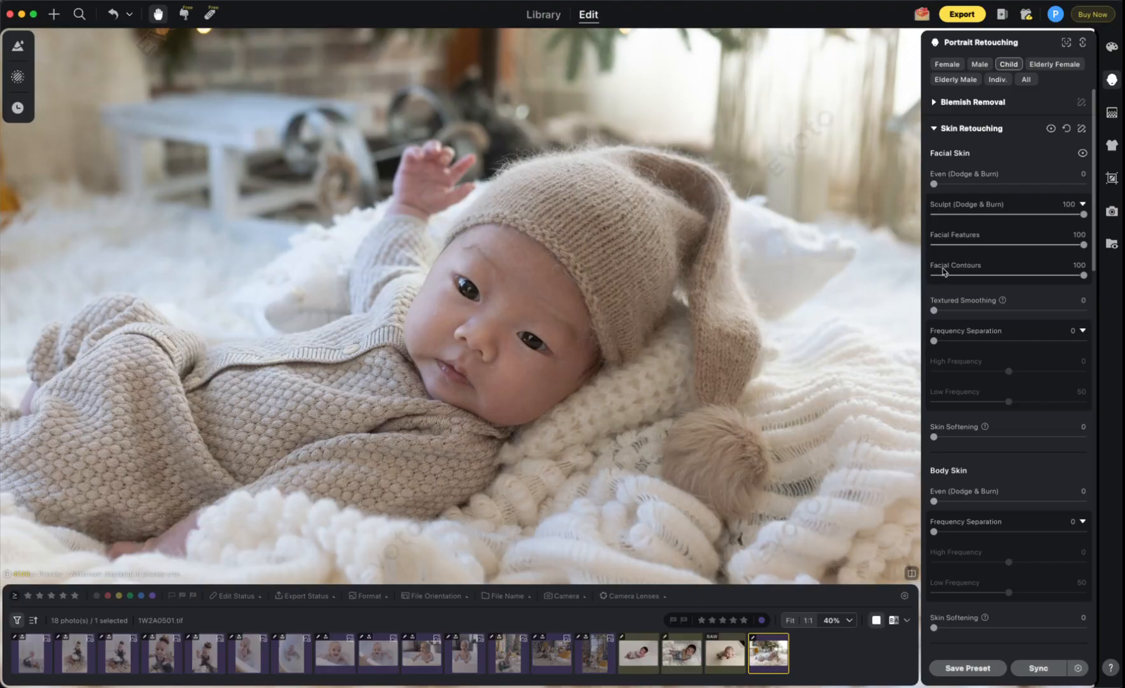
pyautogui.moveTo(1082, 216); pyautogui.dragTo(934, 215)
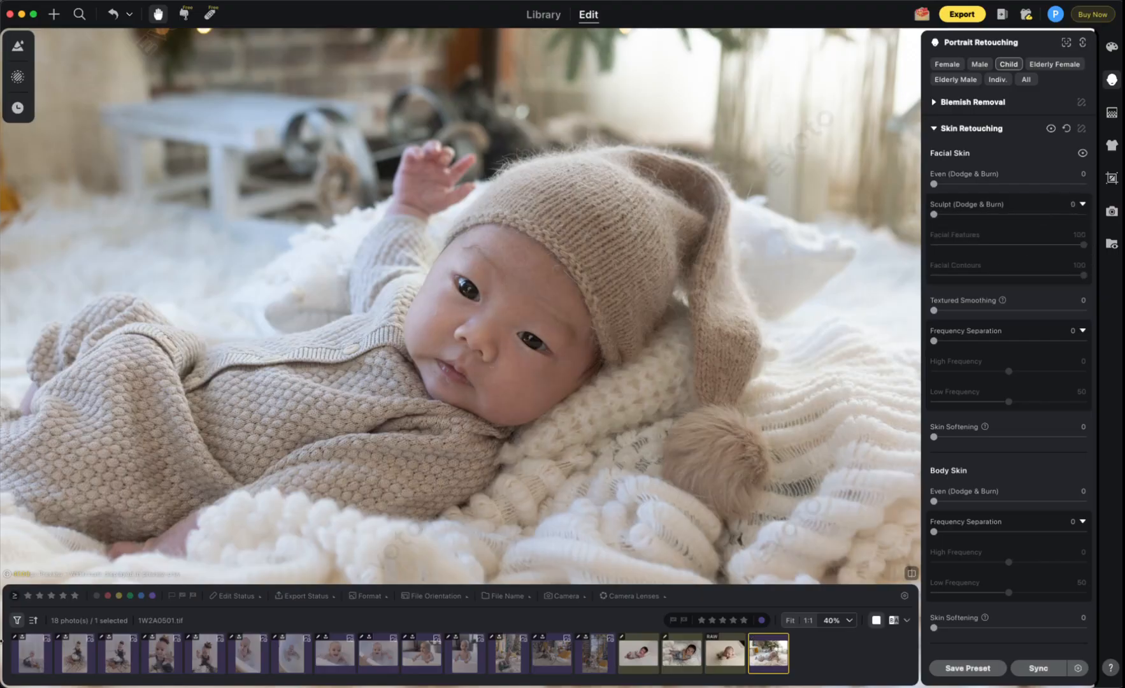
pyautogui.press('super+z')
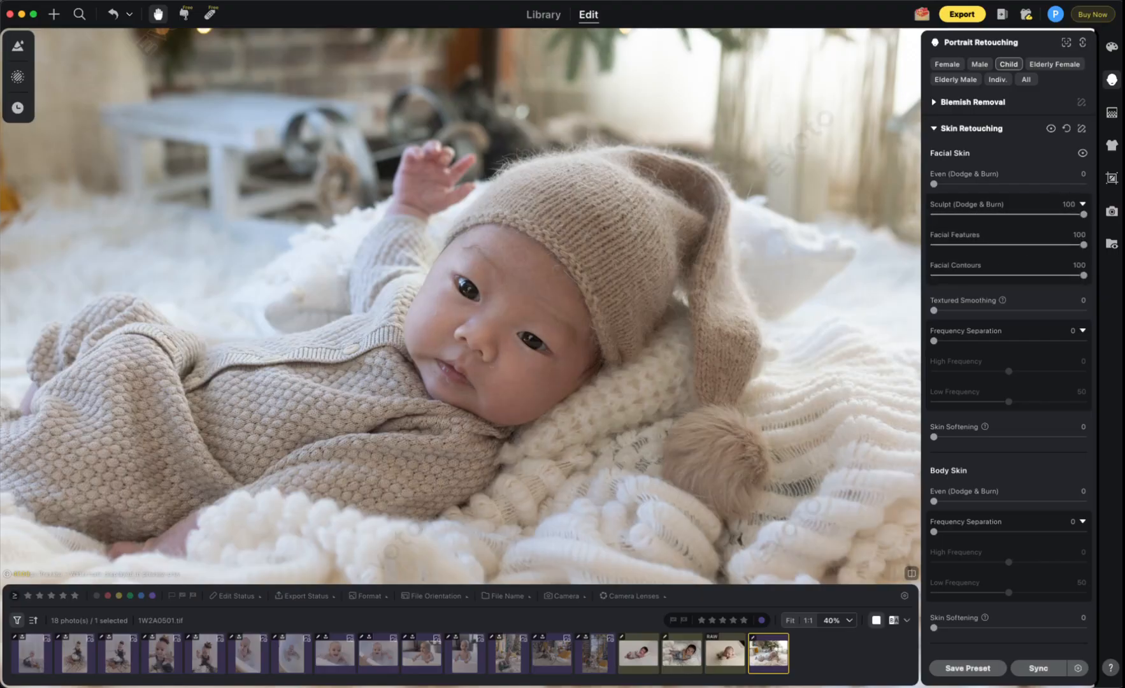
pyautogui.press('super+minus')
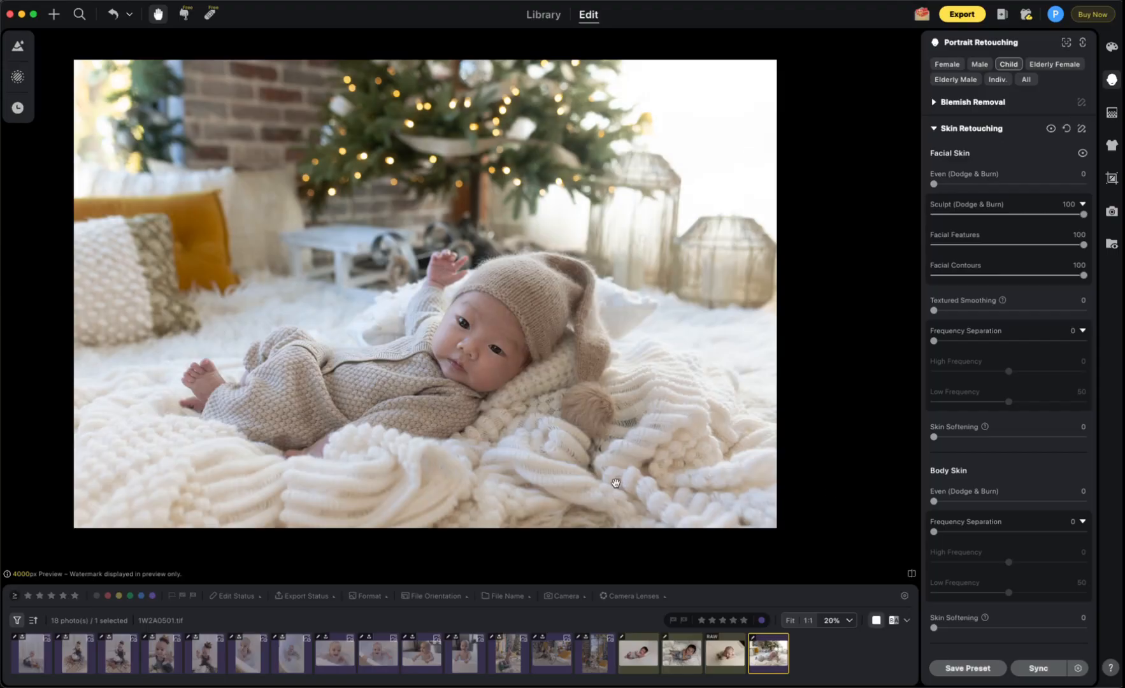
# Step: Lower Facial Contours to 48 and Facial Features to 80 for a softer sculpt
pyautogui.click(1005, 275)
pyautogui.click(1014, 245)
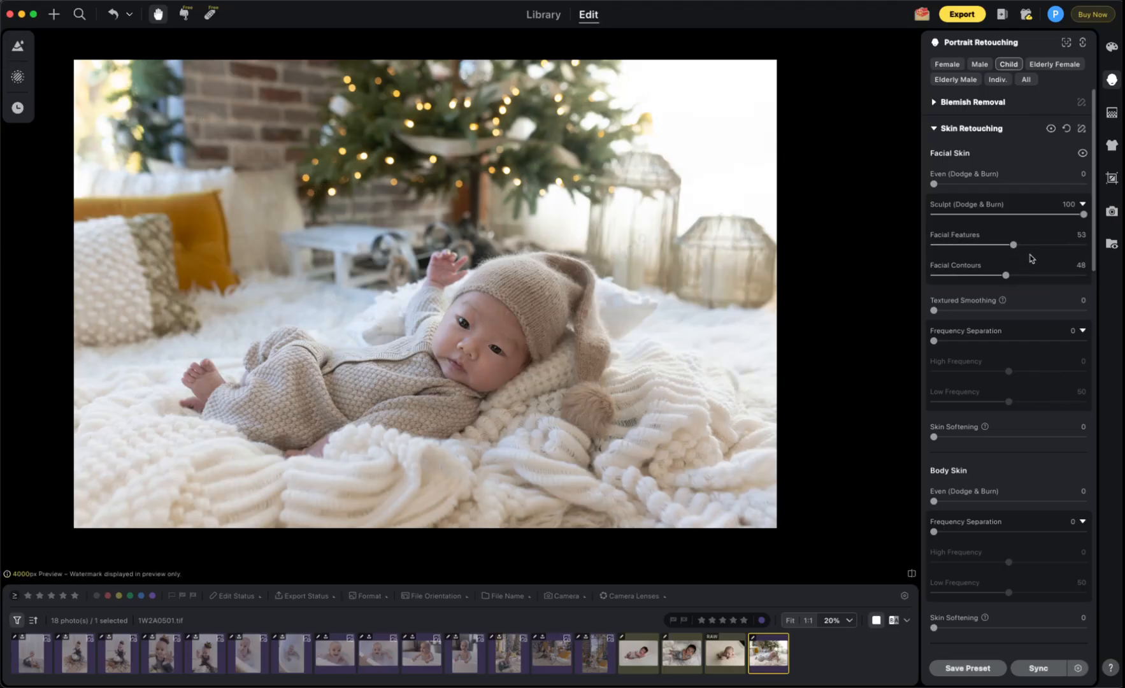
pyautogui.click(1053, 245)
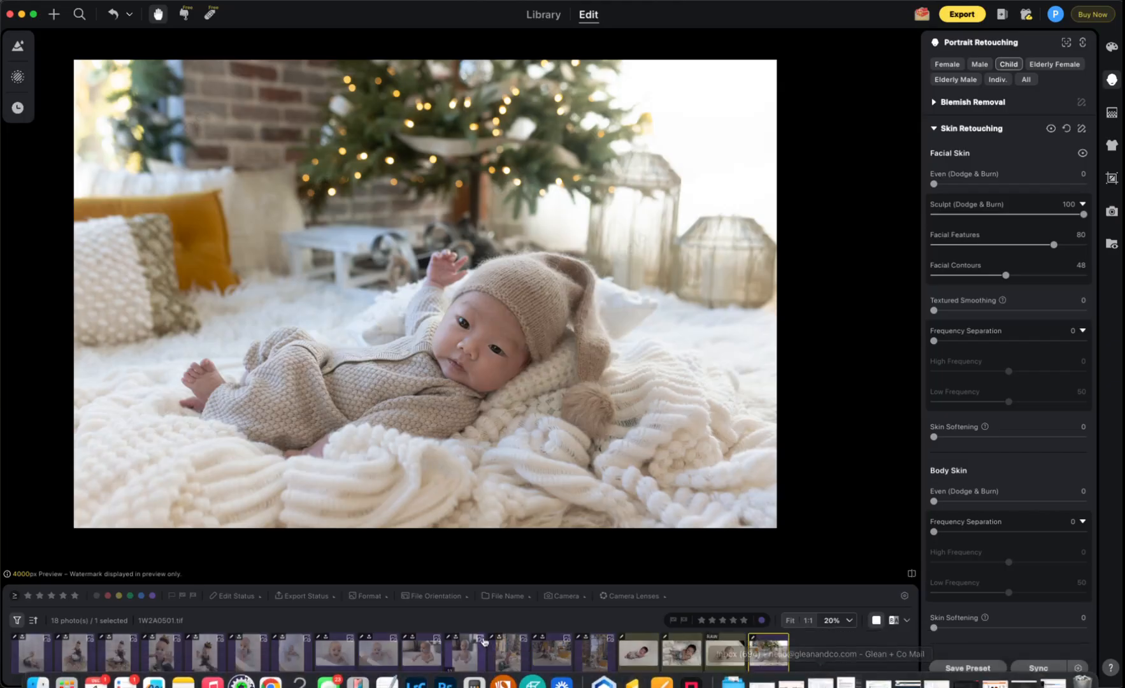
pyautogui.moveTo(1088, 181); pyautogui.dragTo(1079, 529)
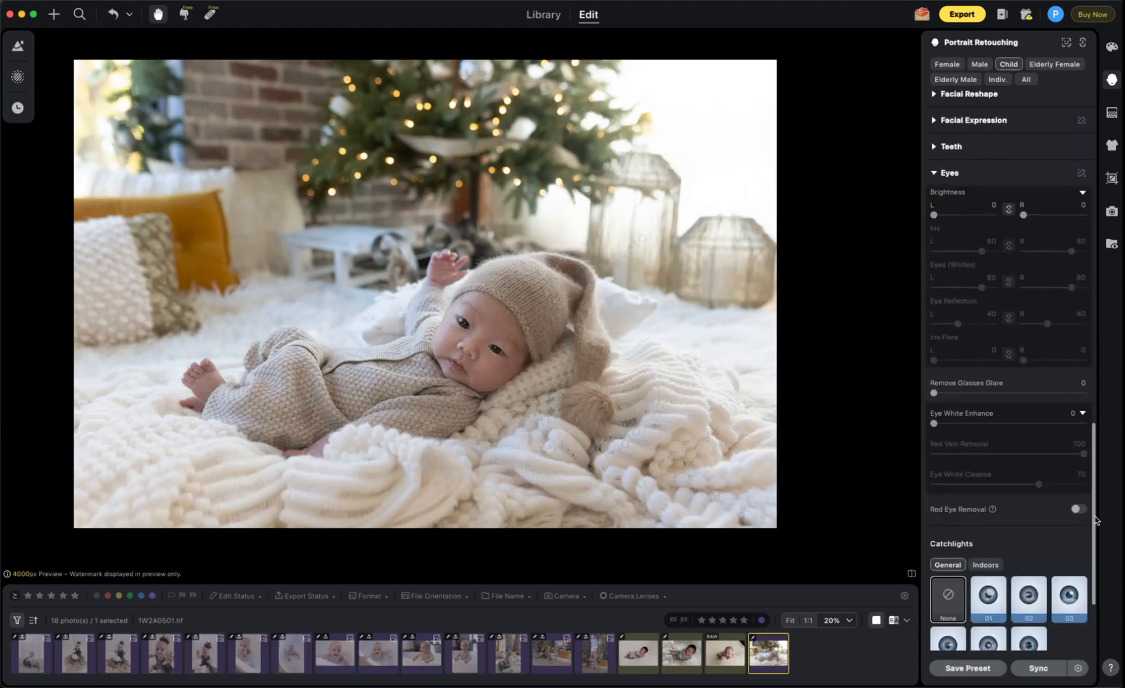
# Step: Expand Makeup and try Contour at about 14 and Highlights around 52–73
pyautogui.moveTo(1097, 521); pyautogui.dragTo(1106, 604)
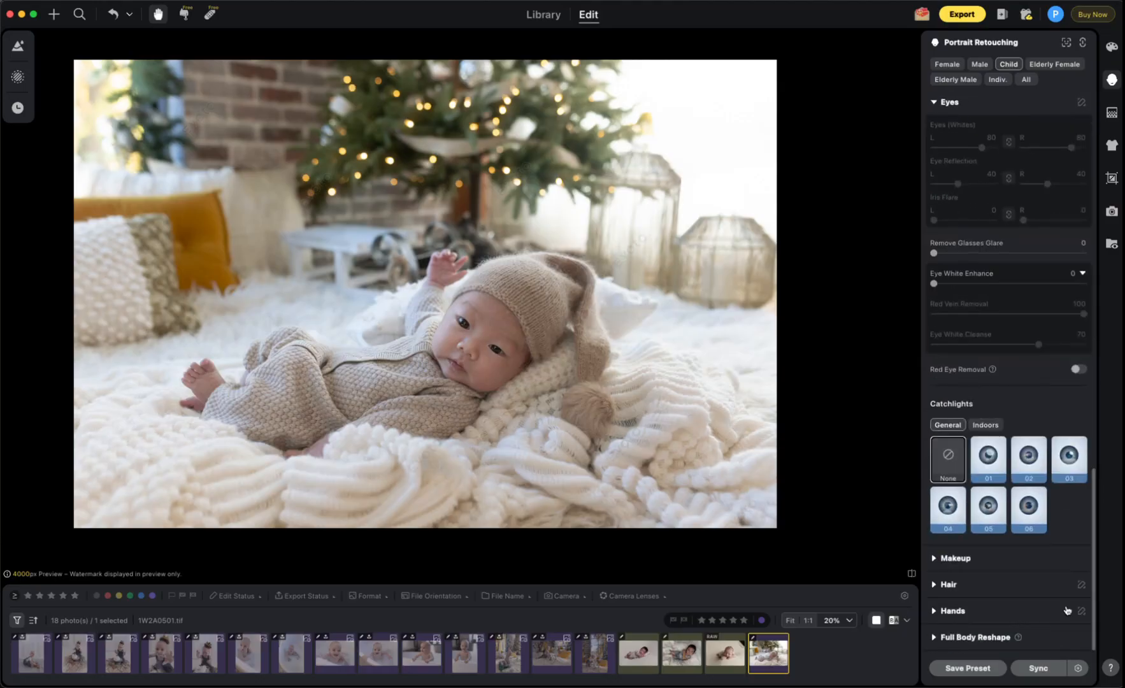
pyautogui.click(931, 560)
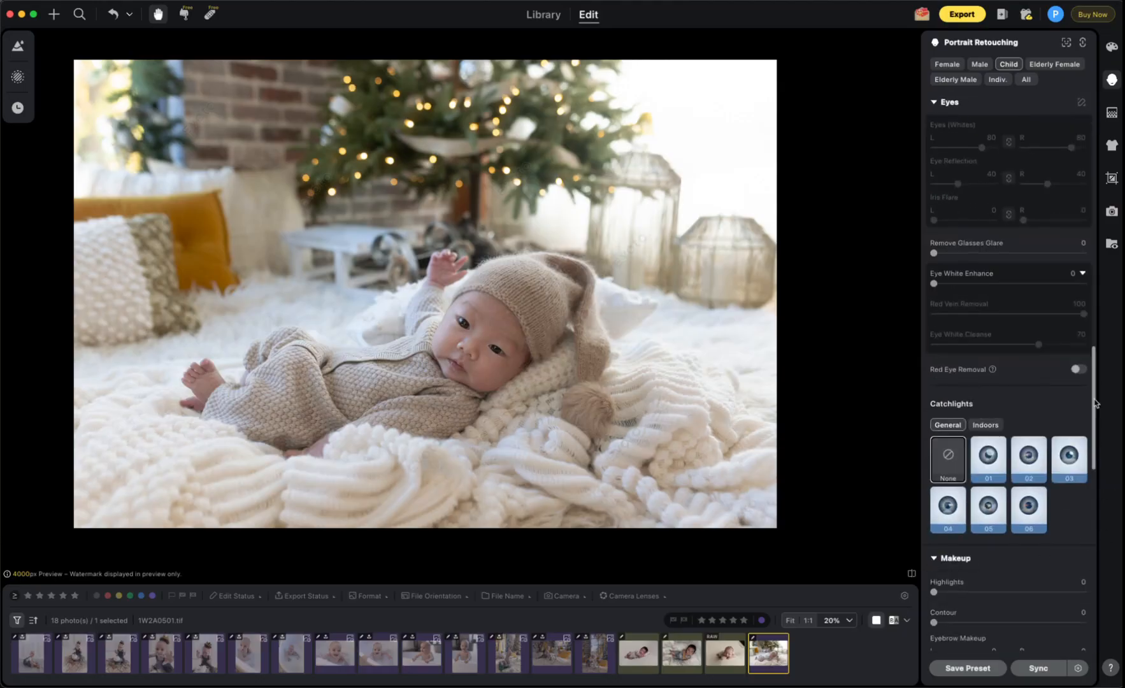
pyautogui.scroll(-10, 1095, 404)
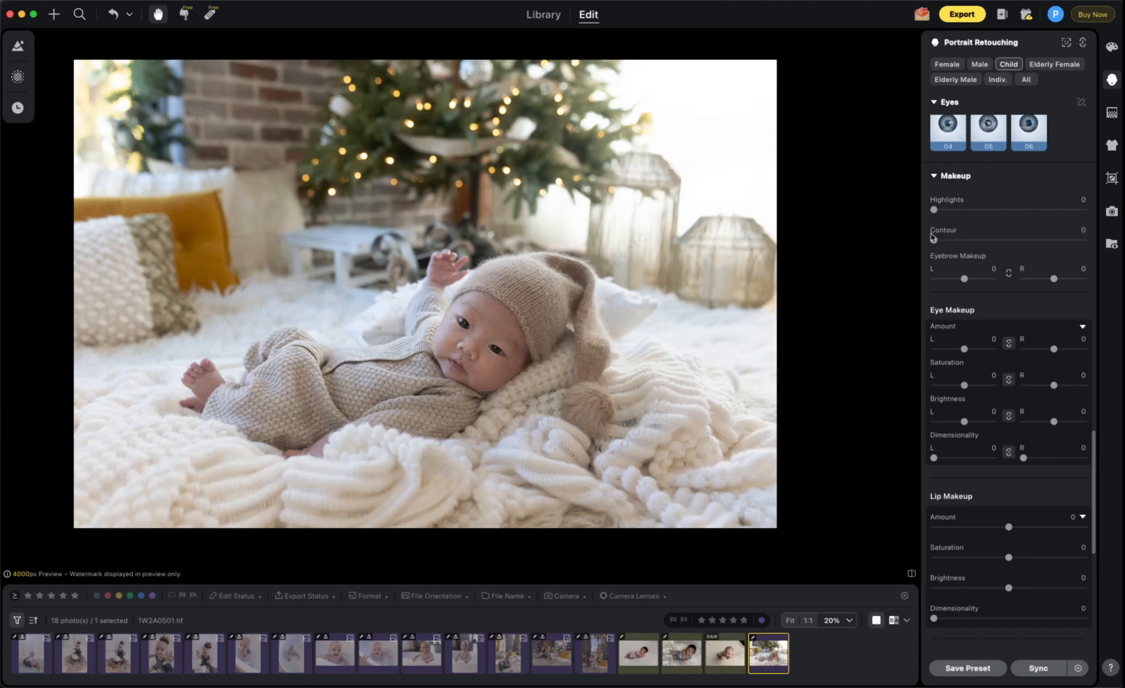
pyautogui.moveTo(934, 241); pyautogui.dragTo(1084, 241)
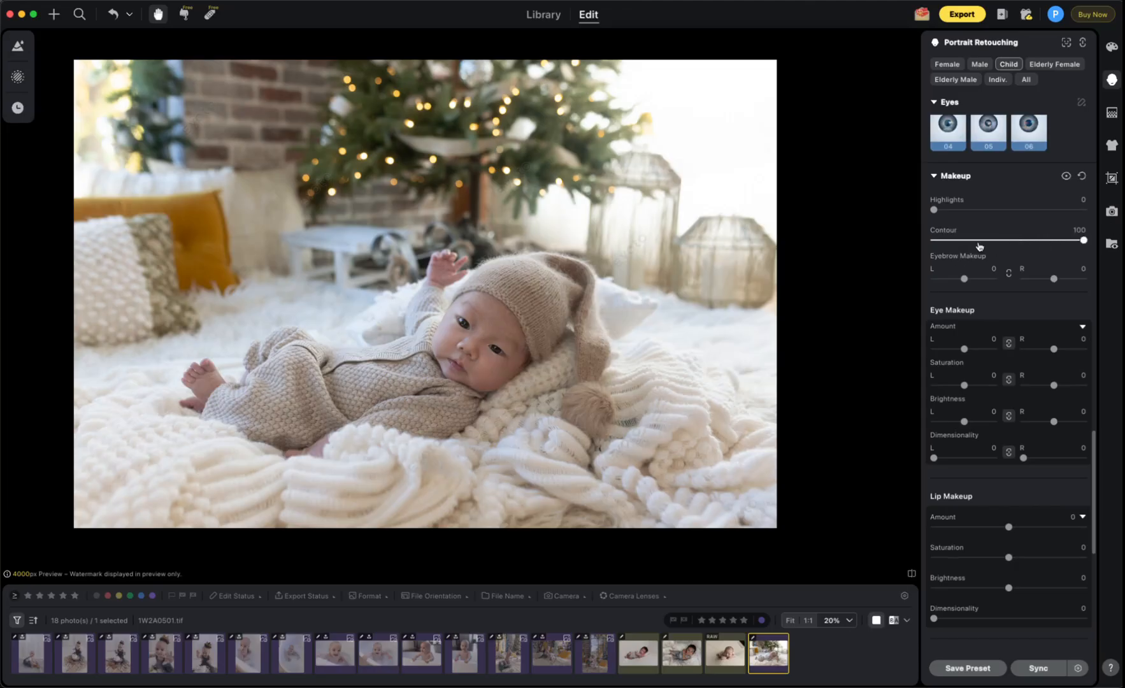
pyautogui.click(956, 241)
pyautogui.click(1013, 210)
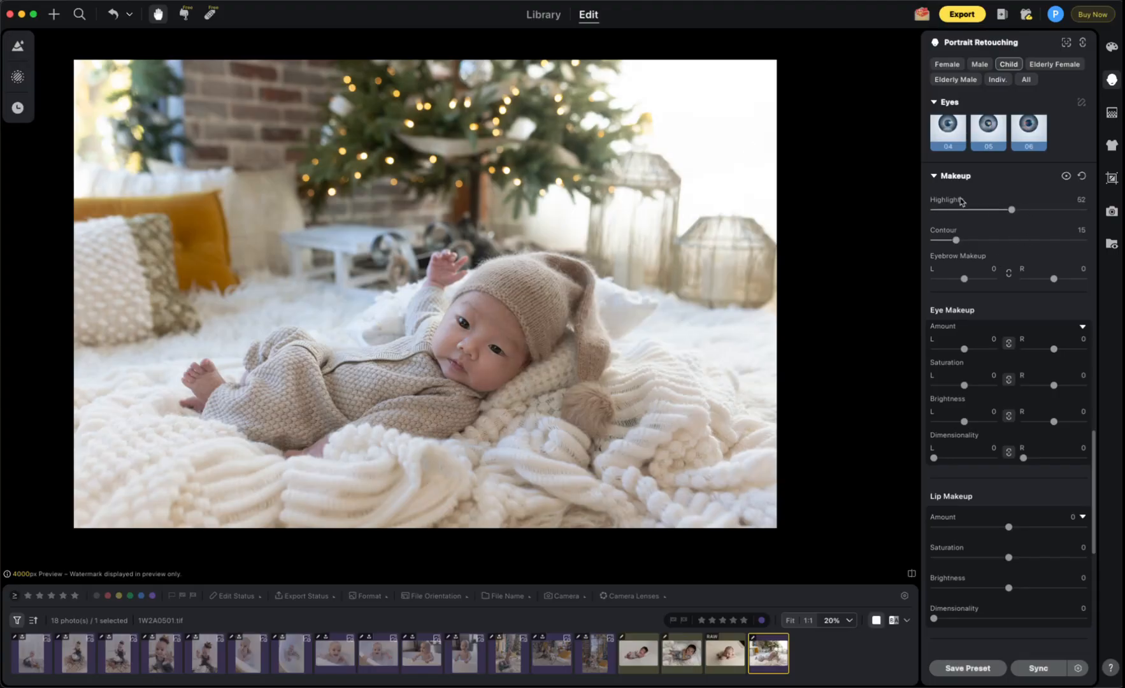
pyautogui.moveTo(1012, 211); pyautogui.dragTo(1035, 210)
# Step: Fine-tune the makeup to Highlights 45 and Contour 14
pyautogui.moveTo(956, 240); pyautogui.dragTo(920, 248)
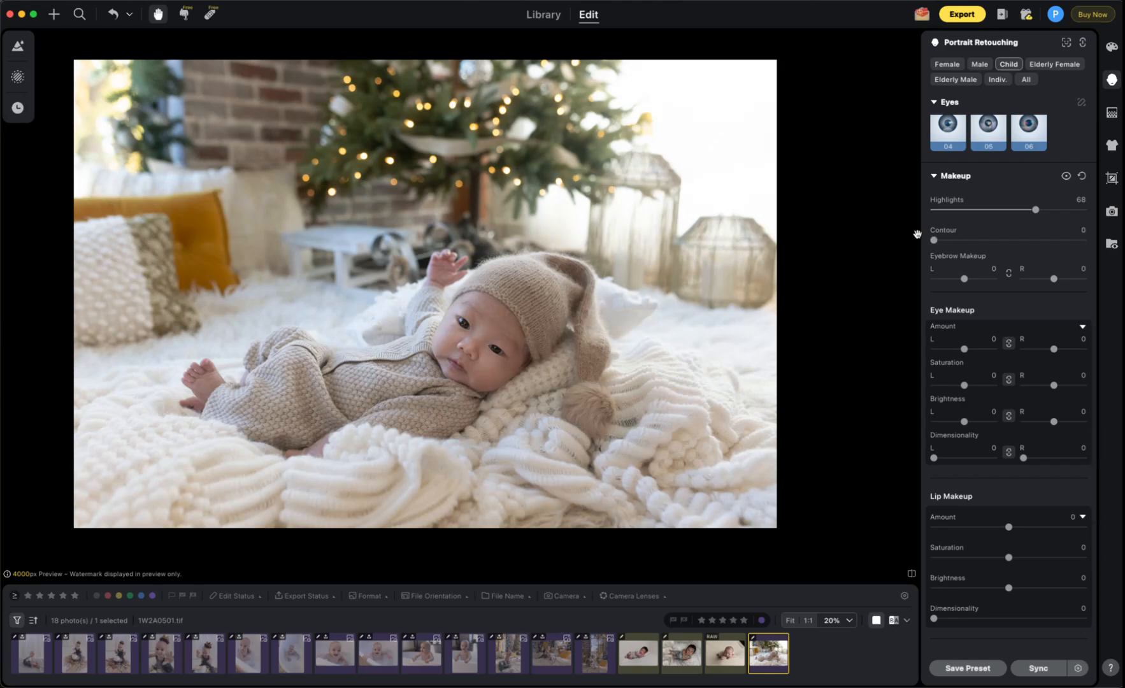
pyautogui.moveTo(942, 242); pyautogui.dragTo(940, 241)
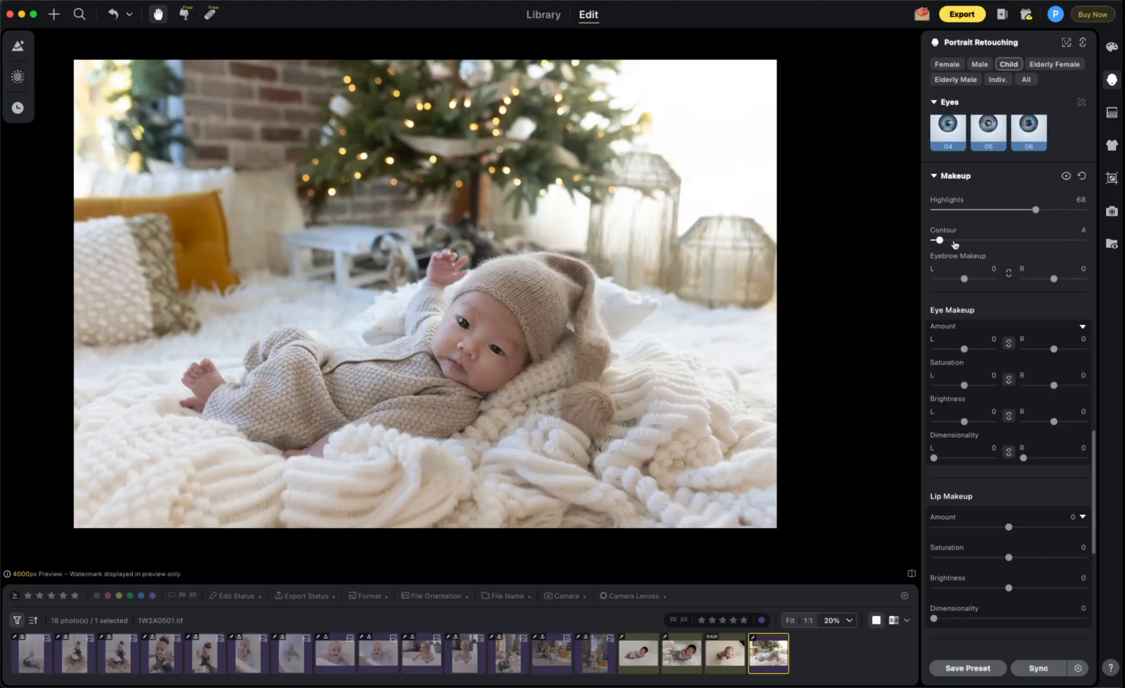
pyautogui.moveTo(1036, 210); pyautogui.dragTo(1114, 201)
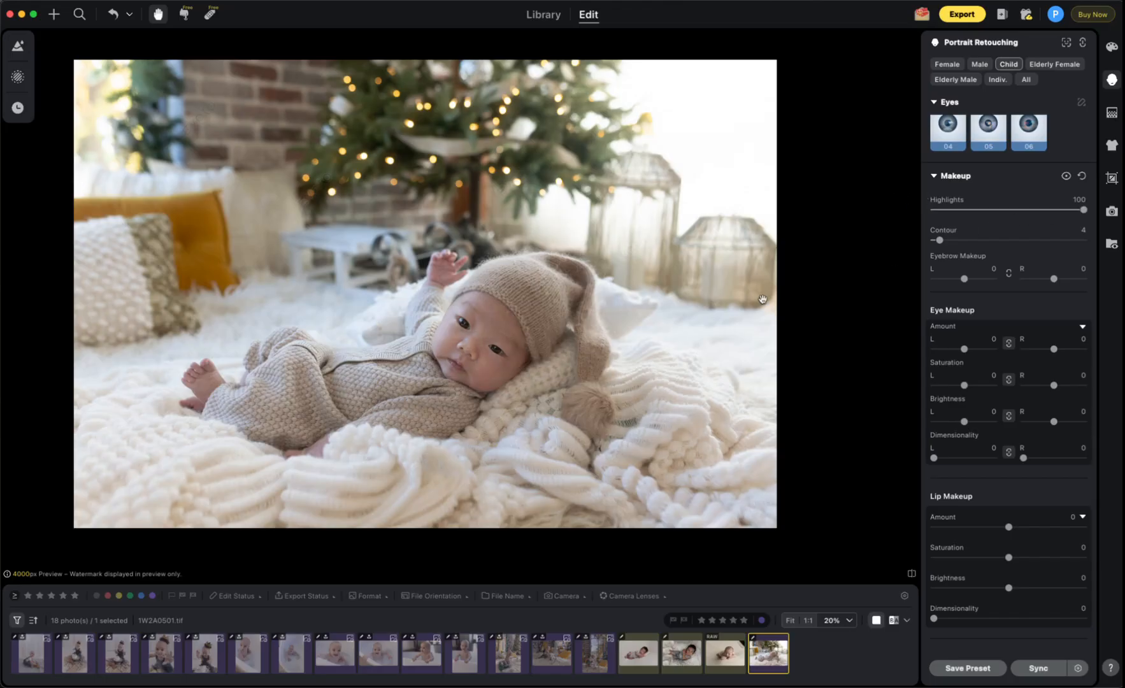
pyautogui.click(1007, 210)
pyautogui.moveTo(1007, 212); pyautogui.dragTo(1002, 210)
pyautogui.click(955, 241)
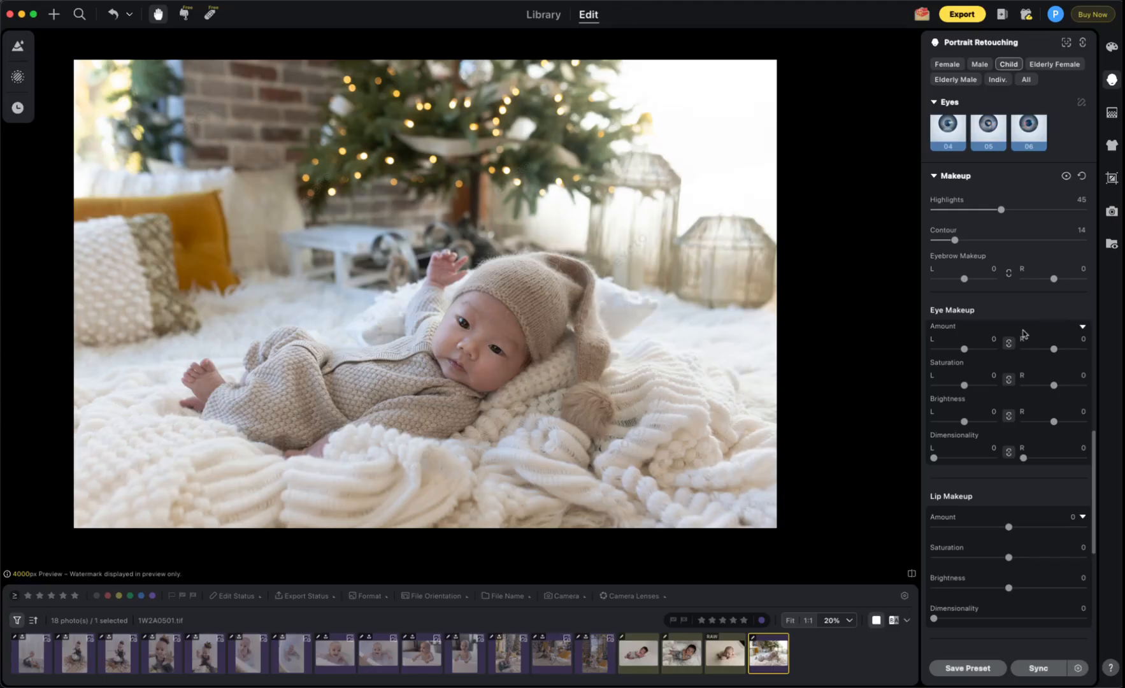
# Step: Show the Contour makeup presets 01–06 in the makeup categories
pyautogui.scroll(1, 1019, 331)
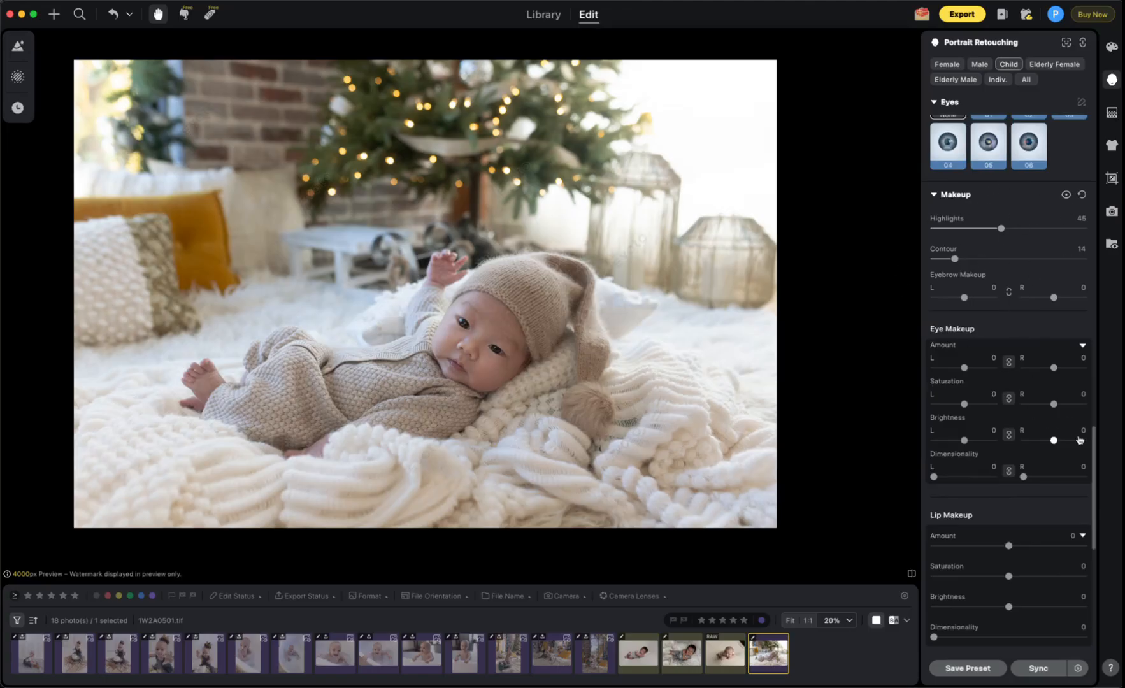
pyautogui.scroll(-10, 1093, 436)
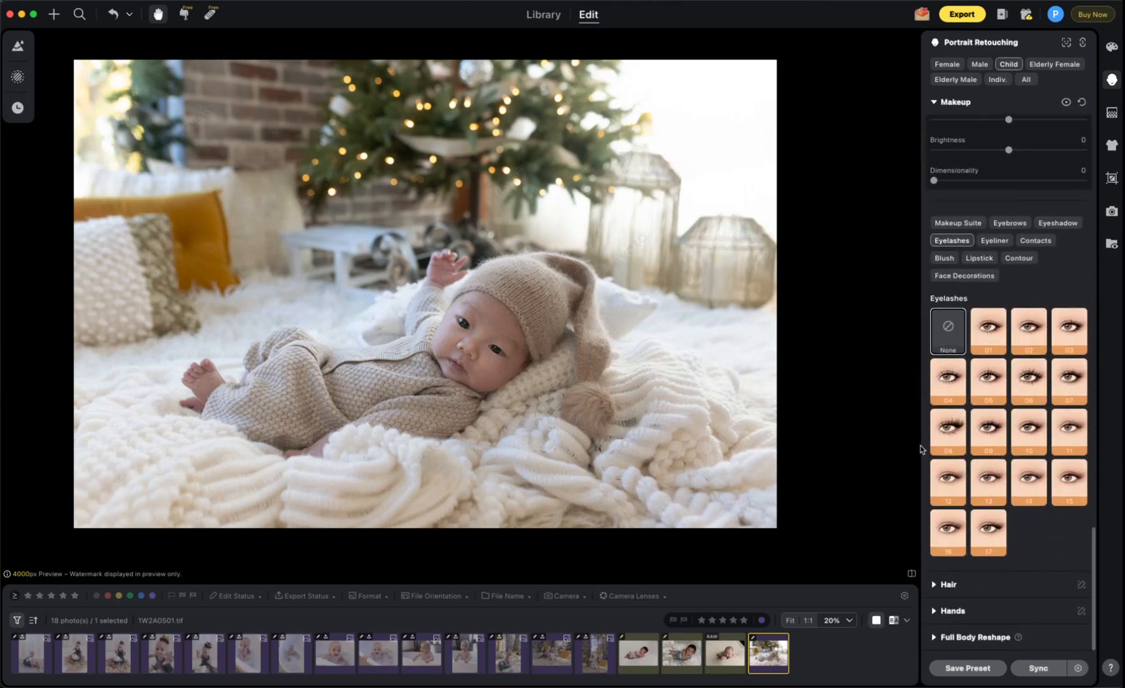
pyautogui.click(1017, 260)
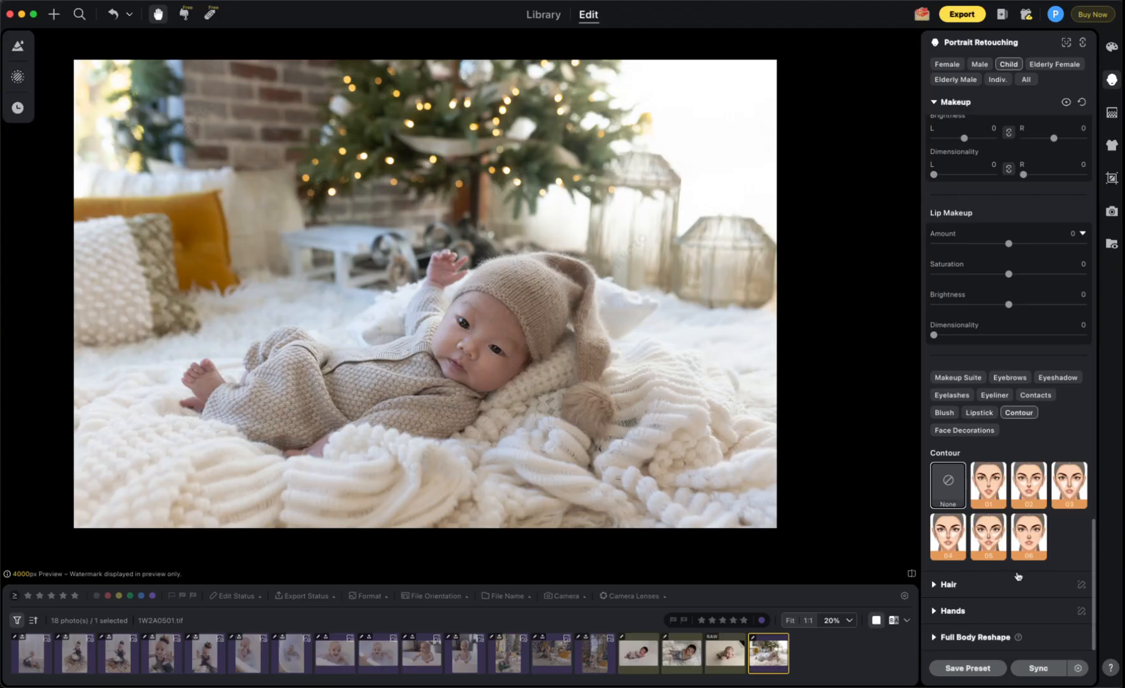
# Step: Try Contour presets 01 through 06 on the face, with preset 01 at 100
pyautogui.click(988, 487)
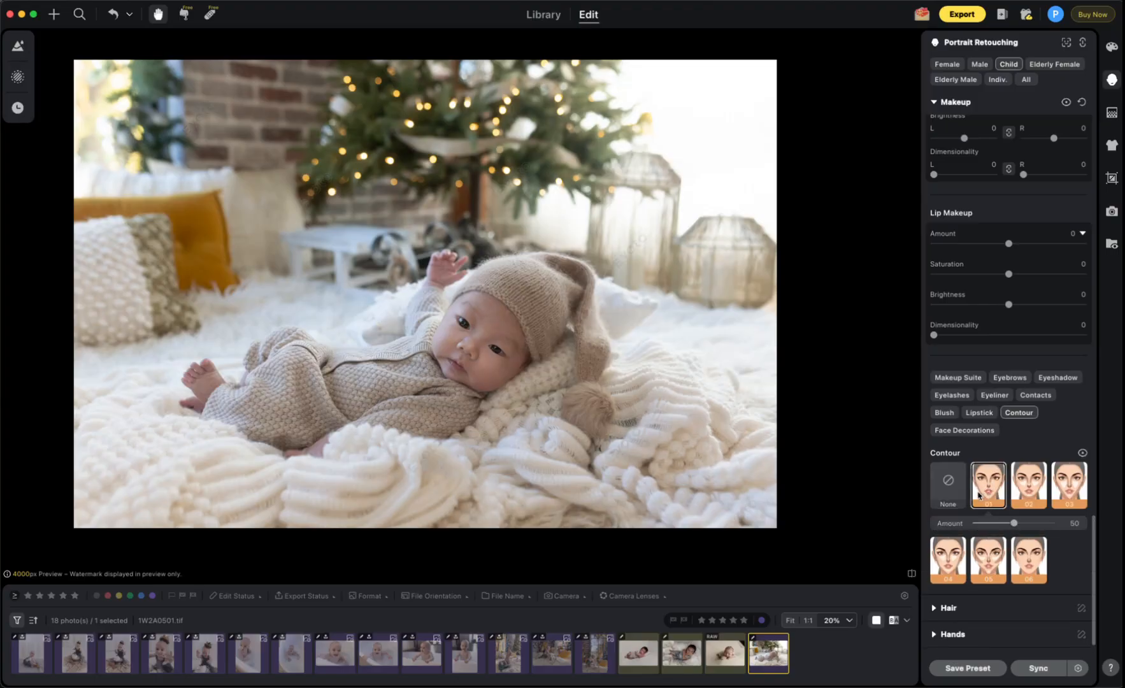
pyautogui.moveTo(1014, 523); pyautogui.dragTo(1051, 523)
pyautogui.click(1081, 455)
pyautogui.click(1029, 494)
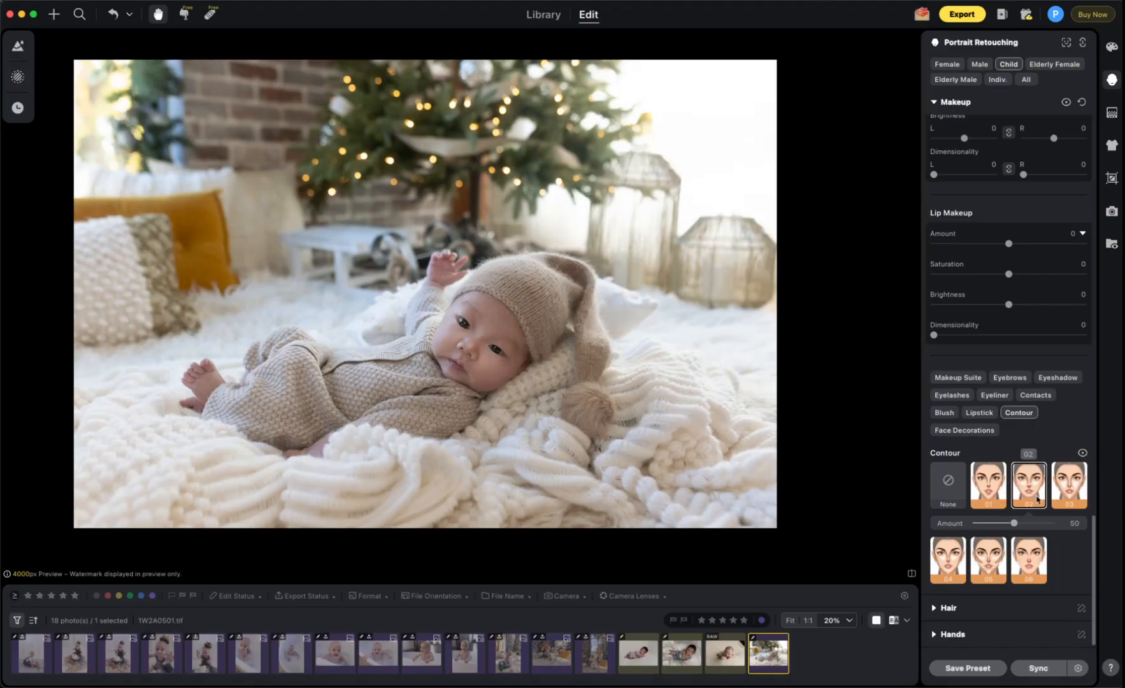
pyautogui.click(1069, 485)
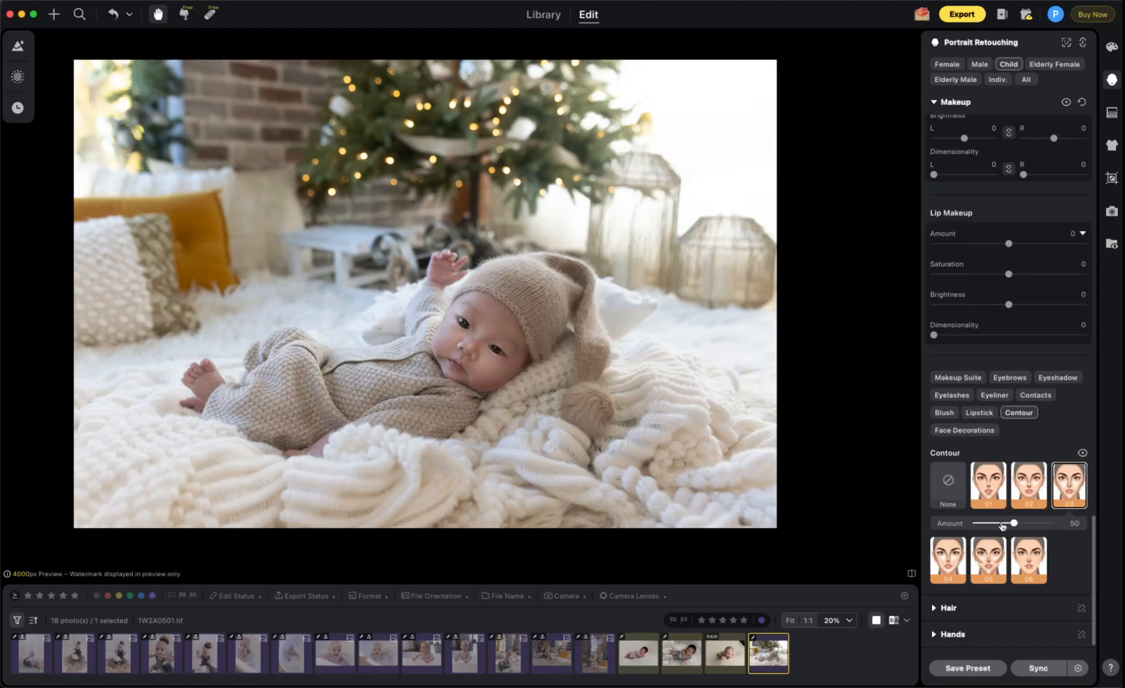
pyautogui.click(944, 559)
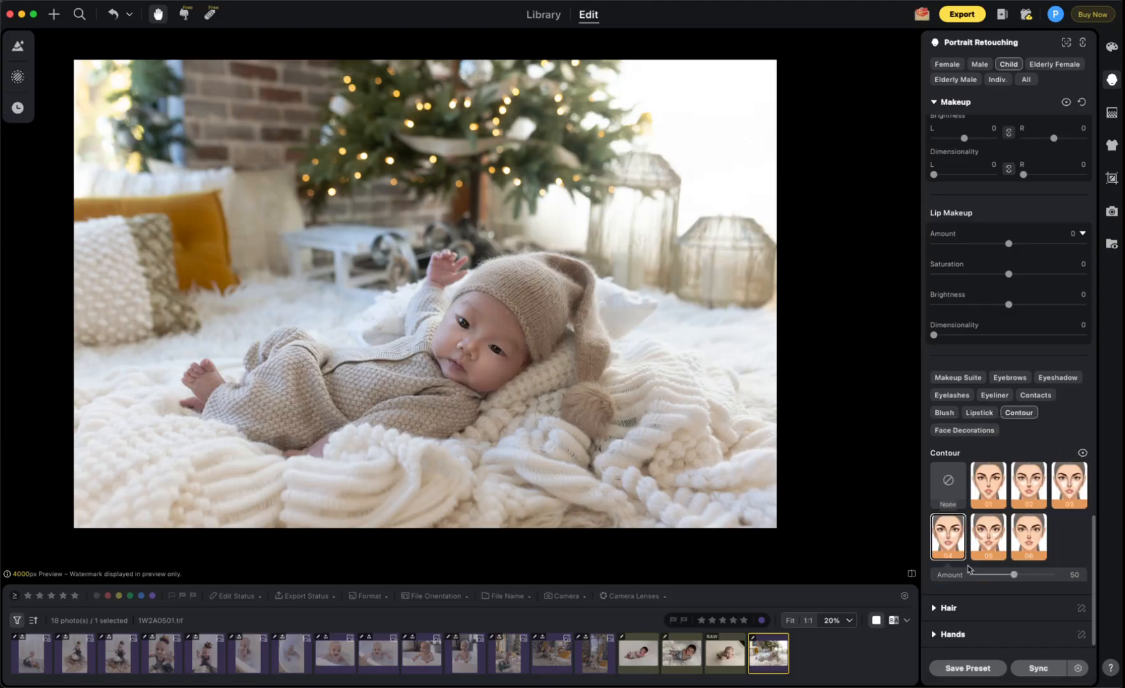
pyautogui.click(993, 541)
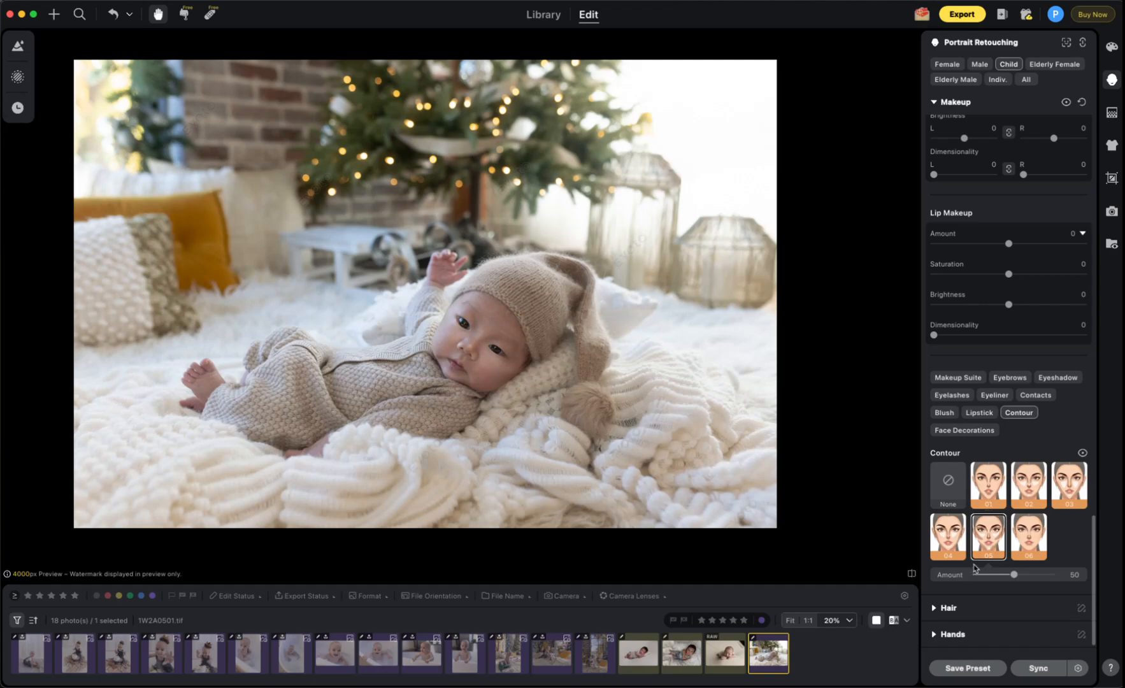
pyautogui.click(1034, 543)
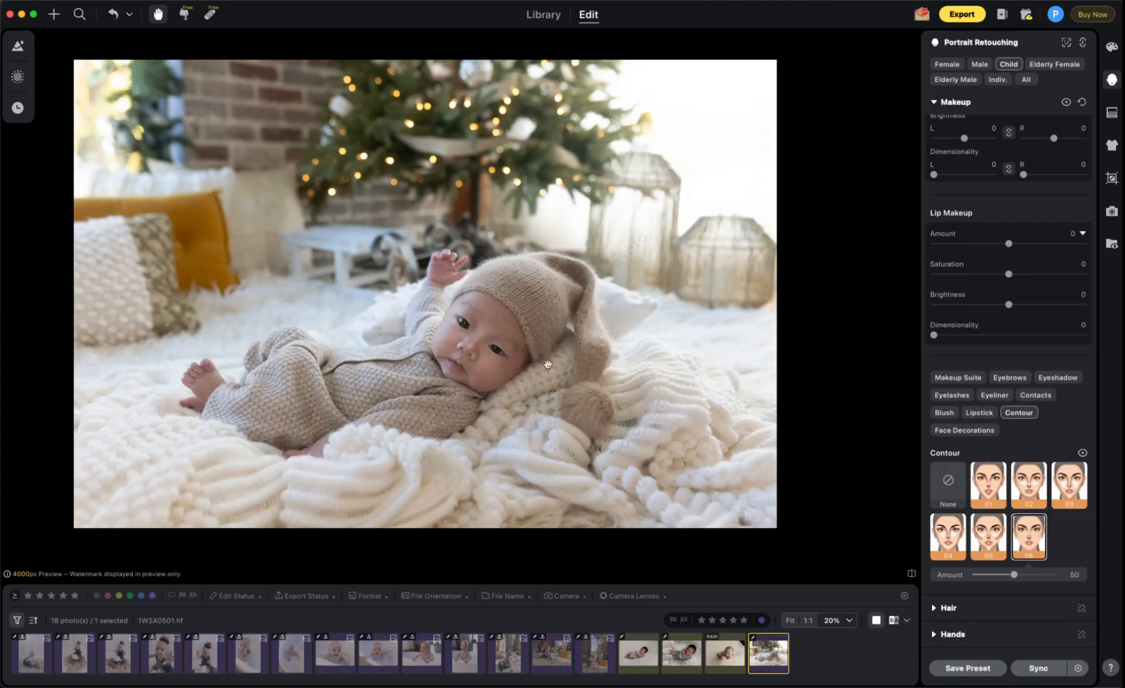
# Step: Apply Contour preset 01 at a subtle Amount of 12
pyautogui.moveTo(1014, 574); pyautogui.dragTo(975, 576)
pyautogui.click(981, 492)
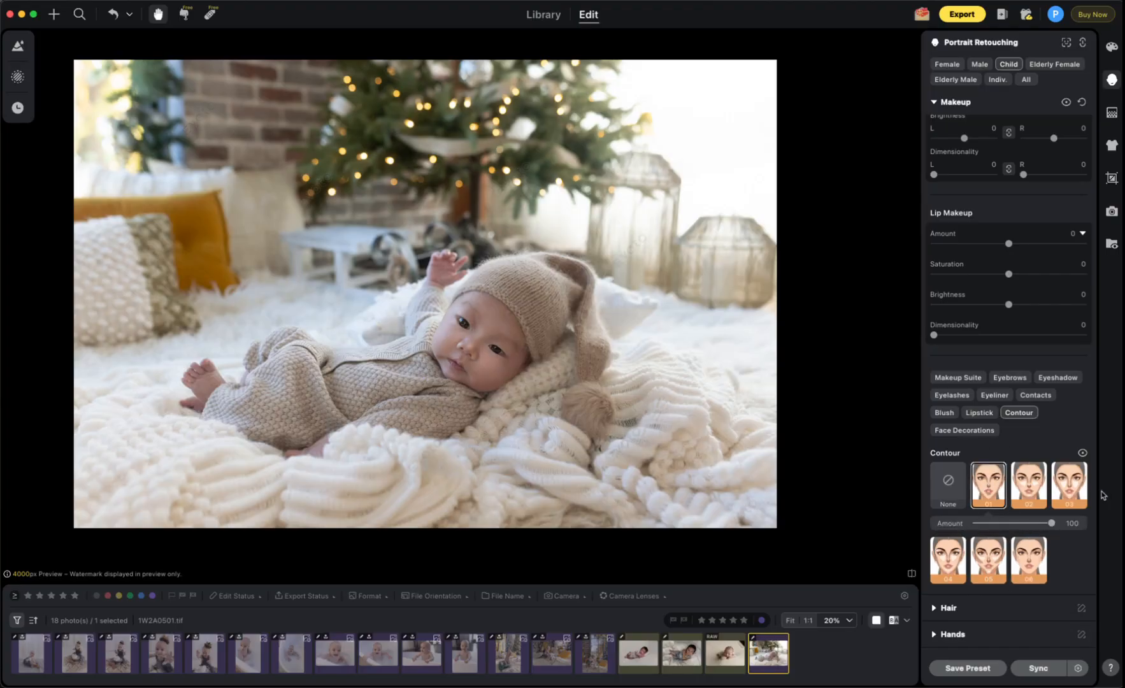
pyautogui.click(987, 523)
# Step: Set the contour preset back to None and the Makeup Contour slider to 0
pyautogui.press('super+equal')
pyautogui.press('super+equal')
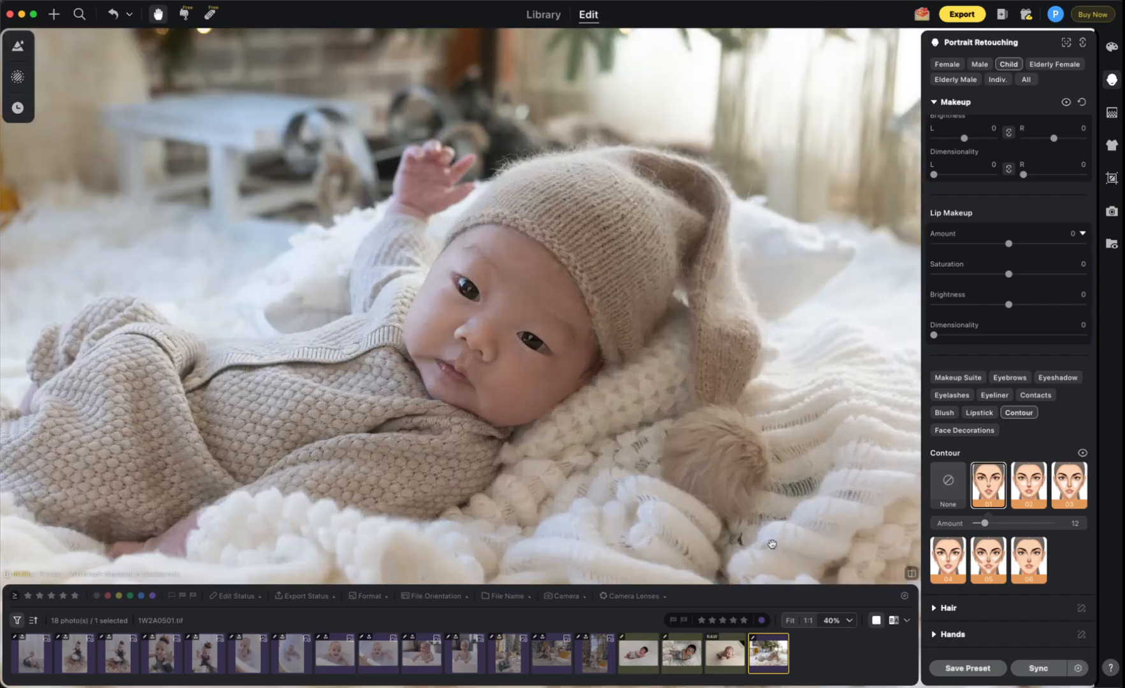
pyautogui.click(953, 483)
pyautogui.scroll(10, 1071, 510)
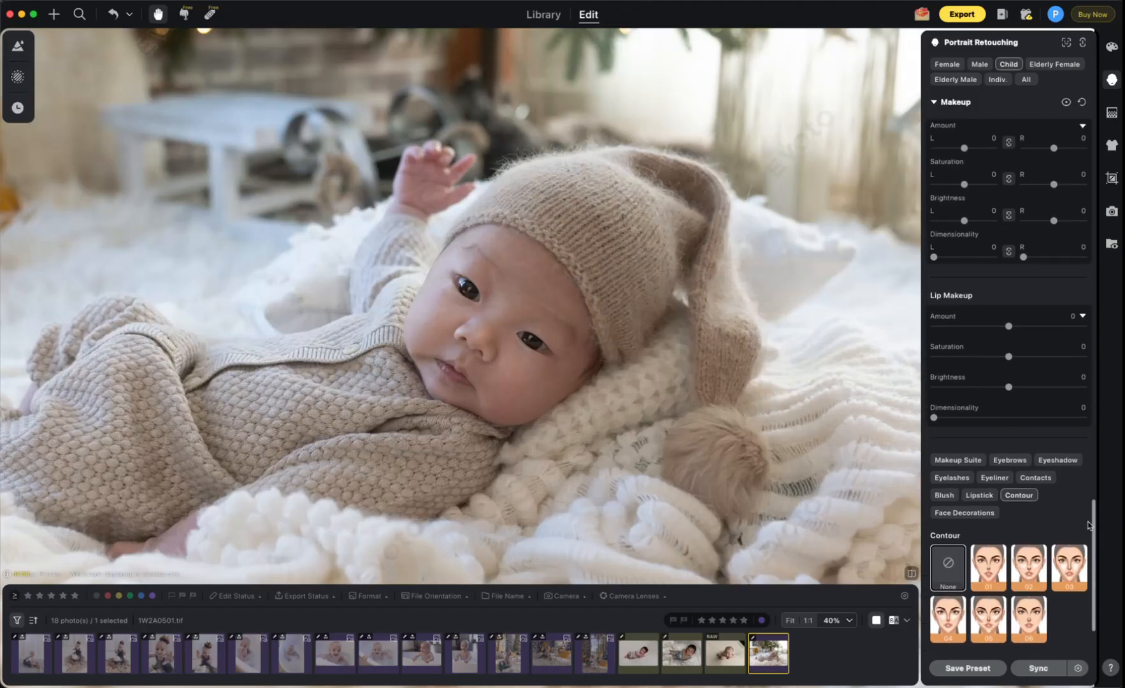
pyautogui.moveTo(954, 423); pyautogui.dragTo(934, 424)
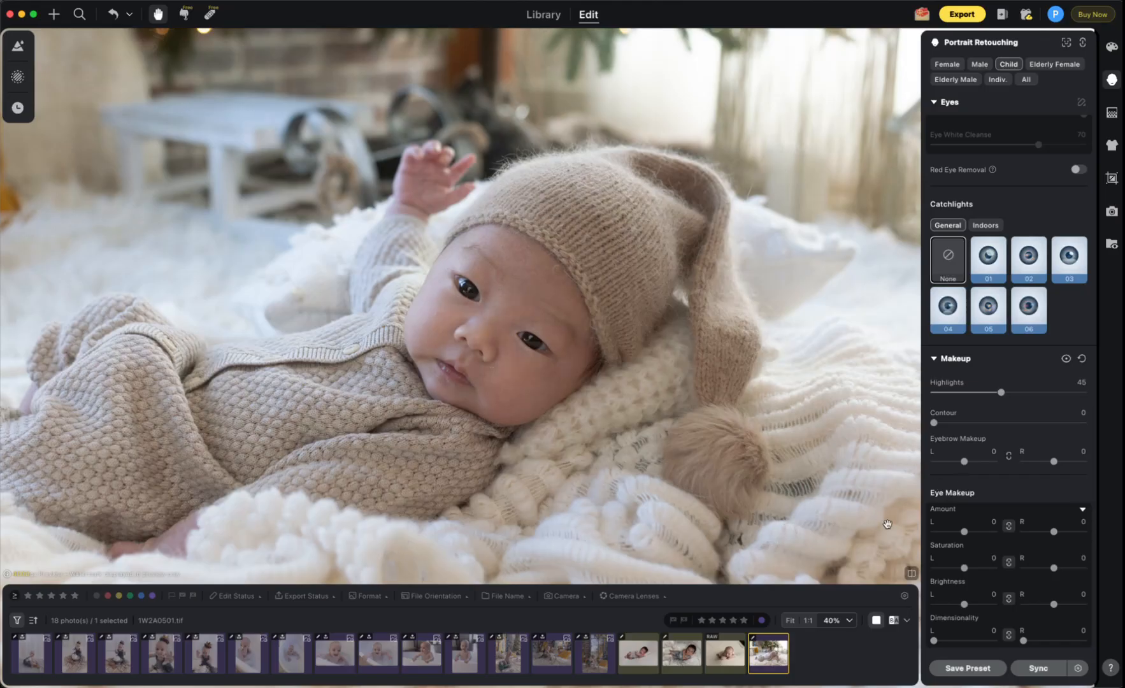
pyautogui.scroll(-5, 844, 531)
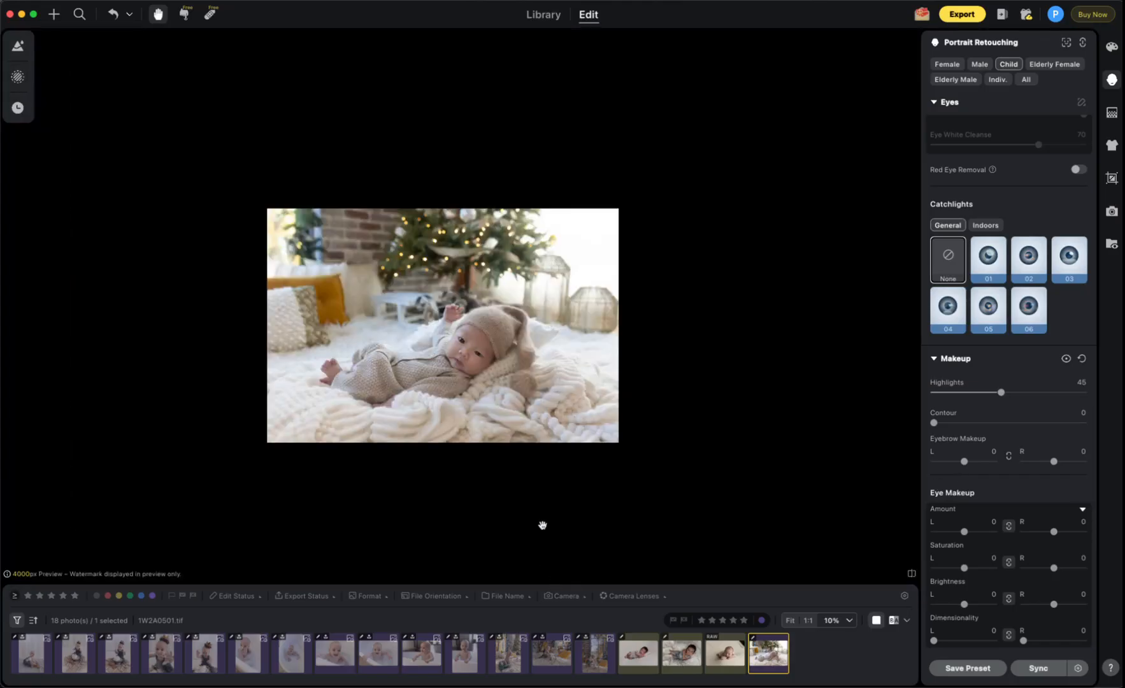